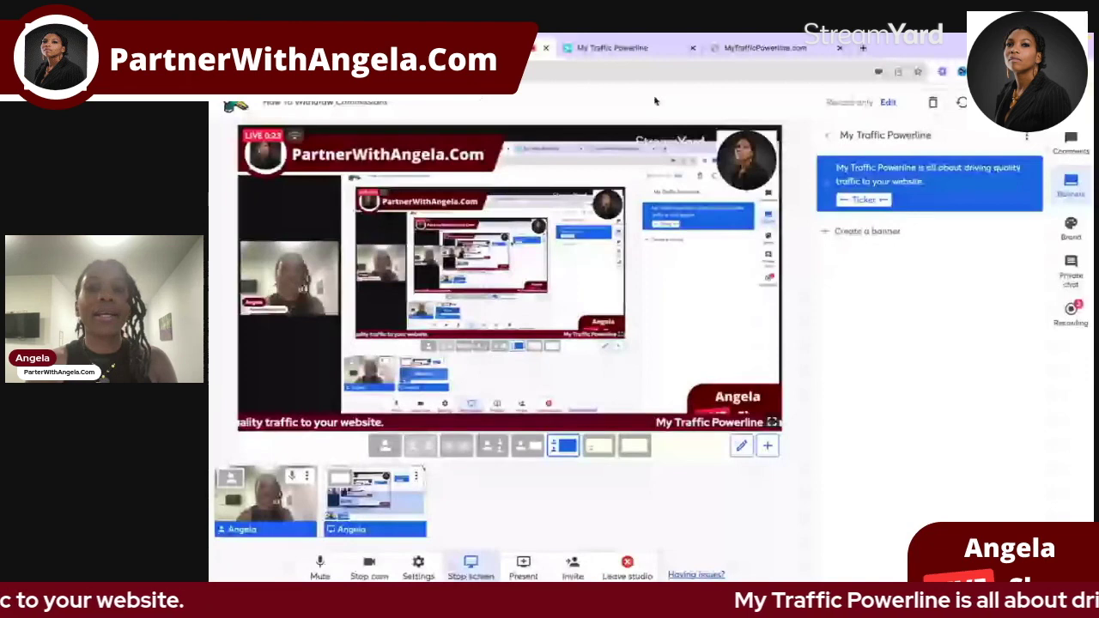
Step: Switch the shared browser to the MyTrafficPowerline.com tab to show the dashboard
left_click(732, 50)
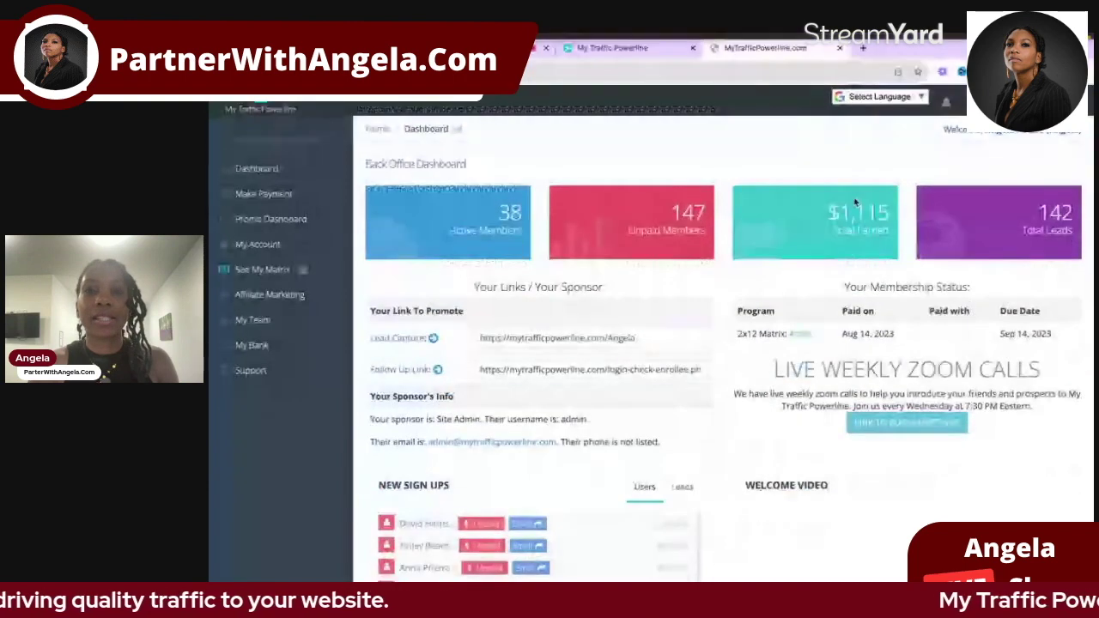
Step: Select the Follow Up and Lead Capture link URLs, then go to Profile Settings via the Welcome menu
left_click(646, 370)
left_click(648, 338)
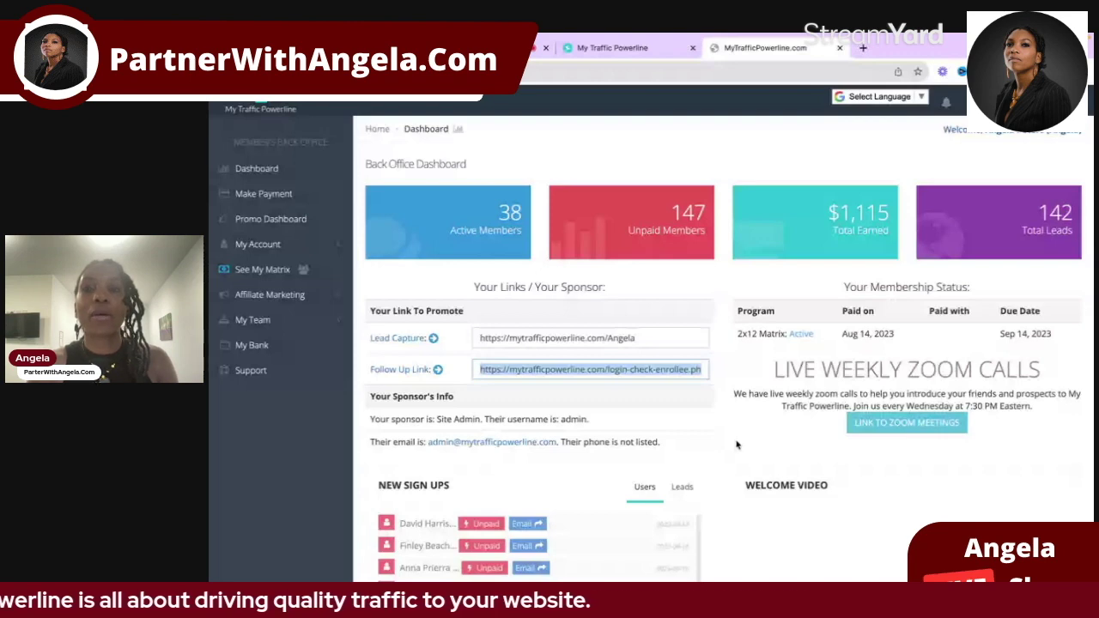
left_click(1013, 129)
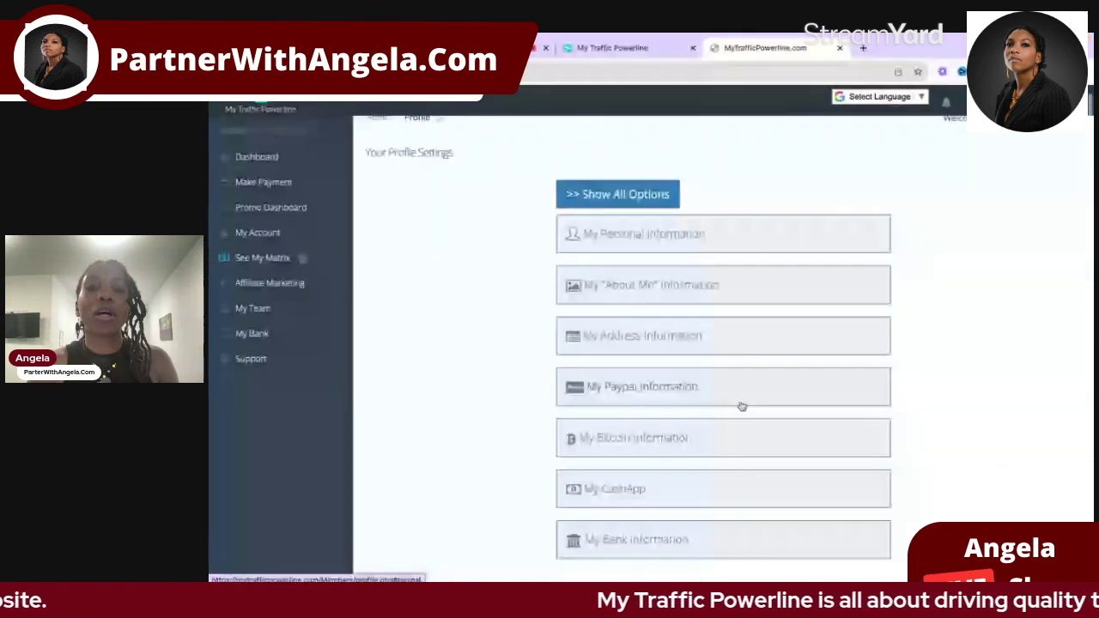
Step: Expand the My Paypal, My Bitcoin, My CashApp and My Bank Information payout sections
scroll(741, 412, "down", 1)
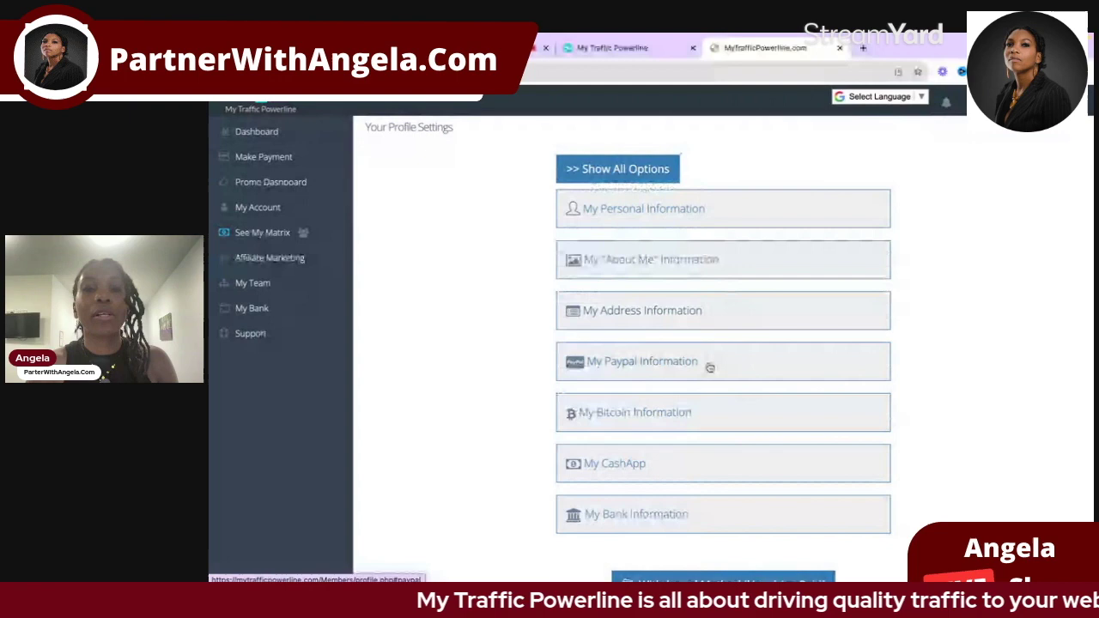
left_click(777, 375)
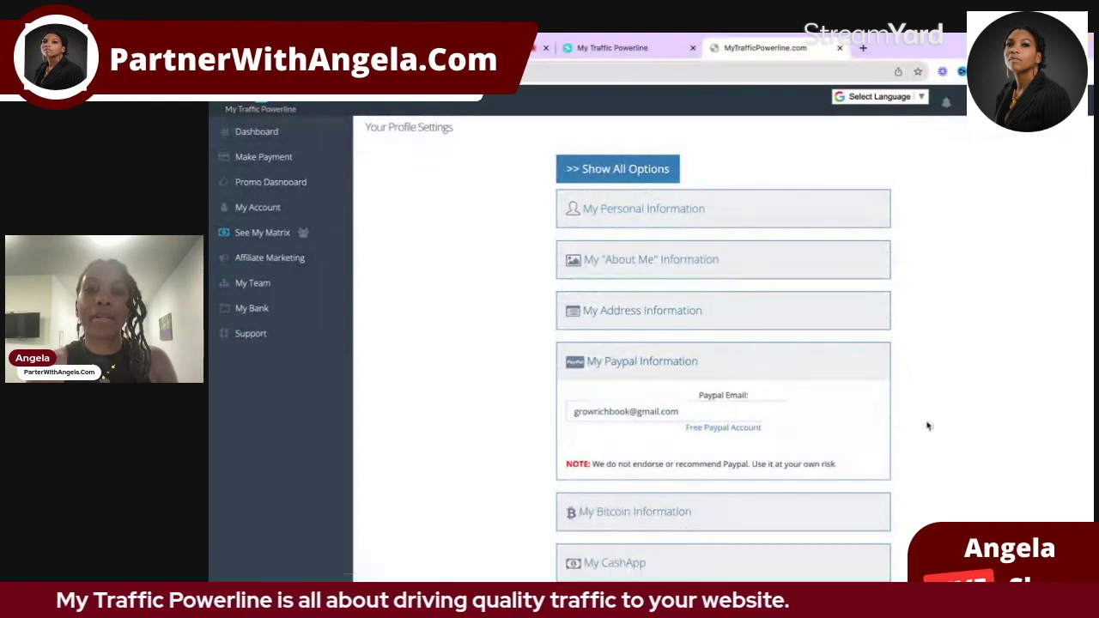
scroll(902, 420, "down", 1)
left_click(771, 428)
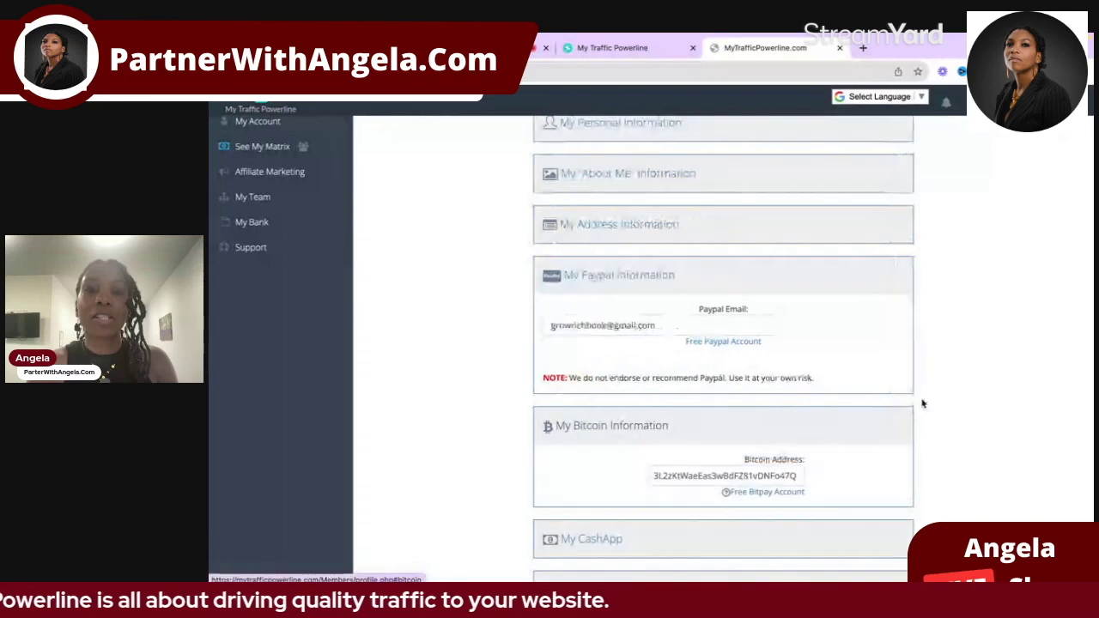
scroll(922, 402, "down", 3)
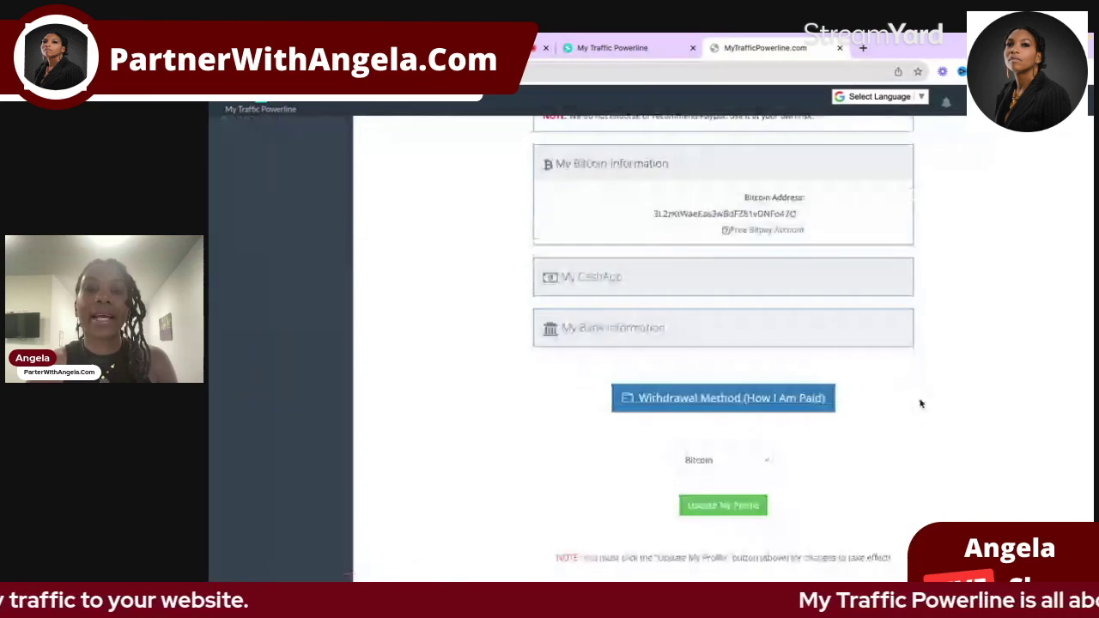
left_click(773, 276)
left_click(797, 365)
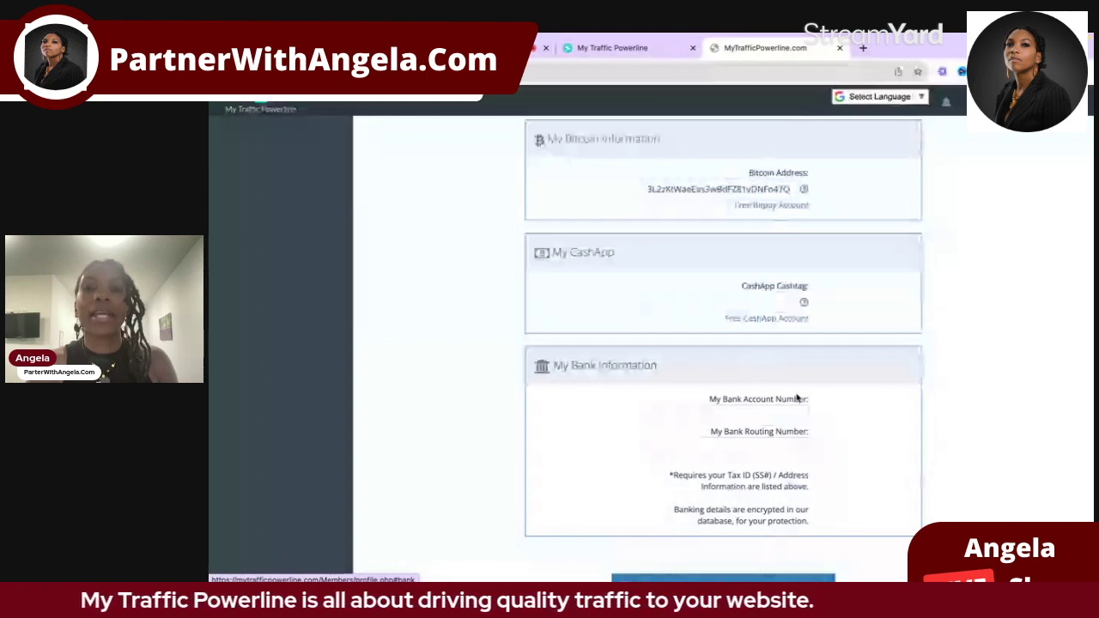
Step: Keep Bitcoin as the withdrawal method and go to My Bank
scroll(798, 398, "down", 3)
left_click(767, 377)
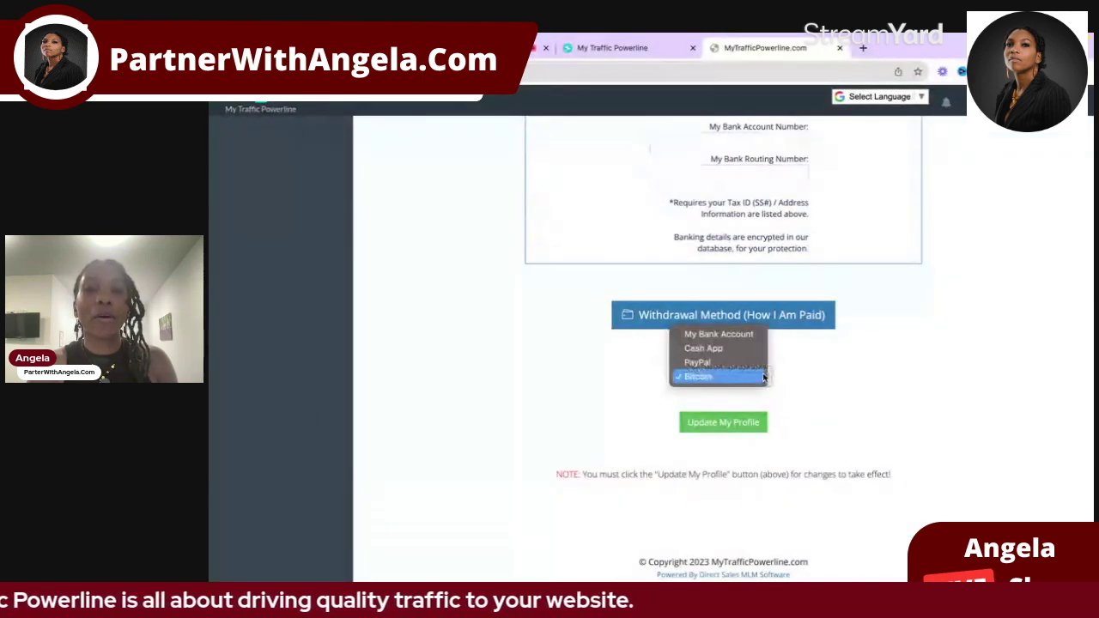
left_click(813, 379)
scroll(814, 381, "up", 10)
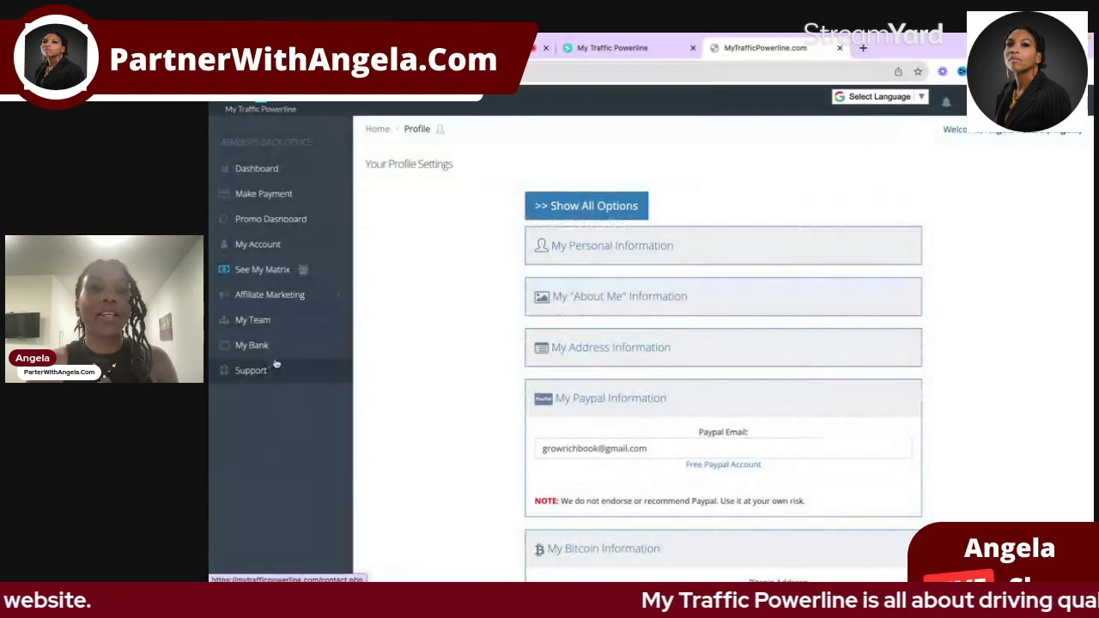
left_click(267, 346)
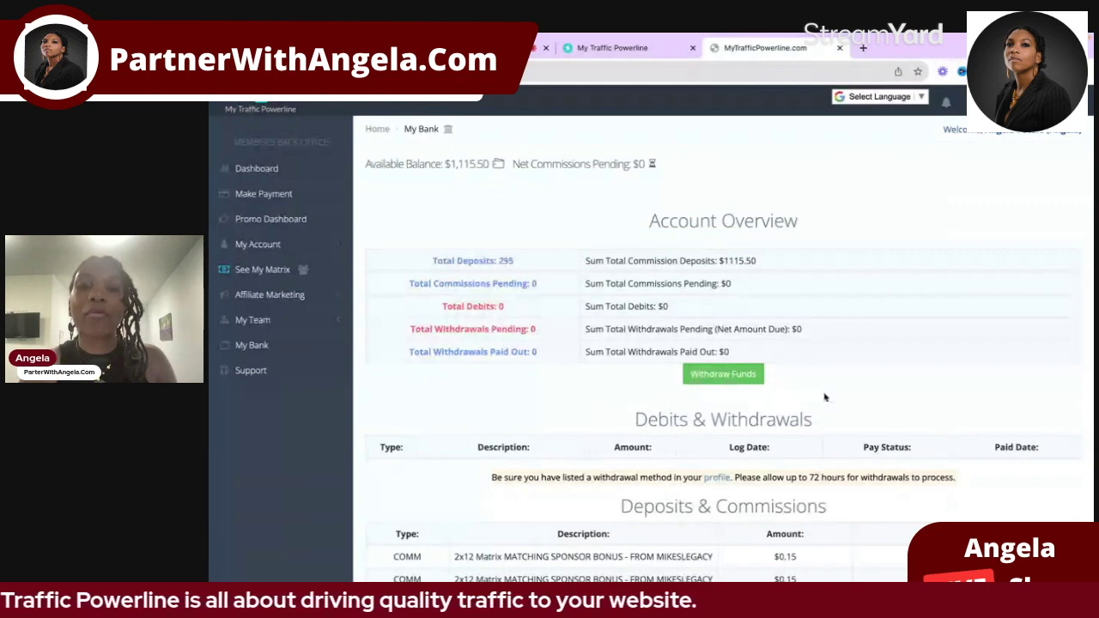
Step: Review the $1,115.50 account overview and start a withdrawal with Withdraw Funds
scroll(826, 421, "down", 1)
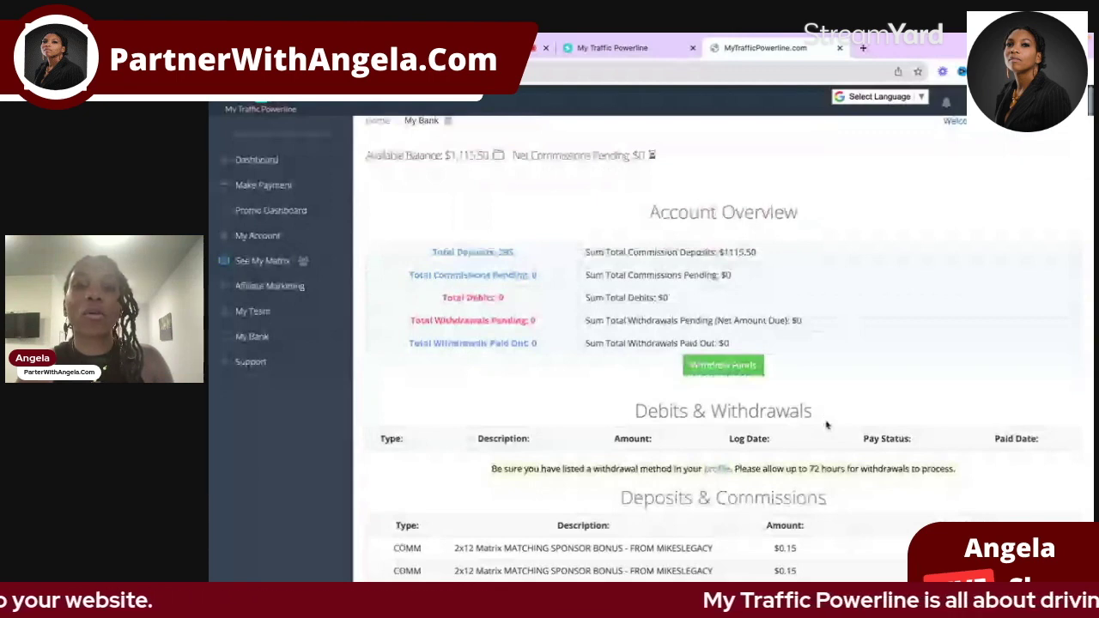
scroll(827, 424, "down", 1)
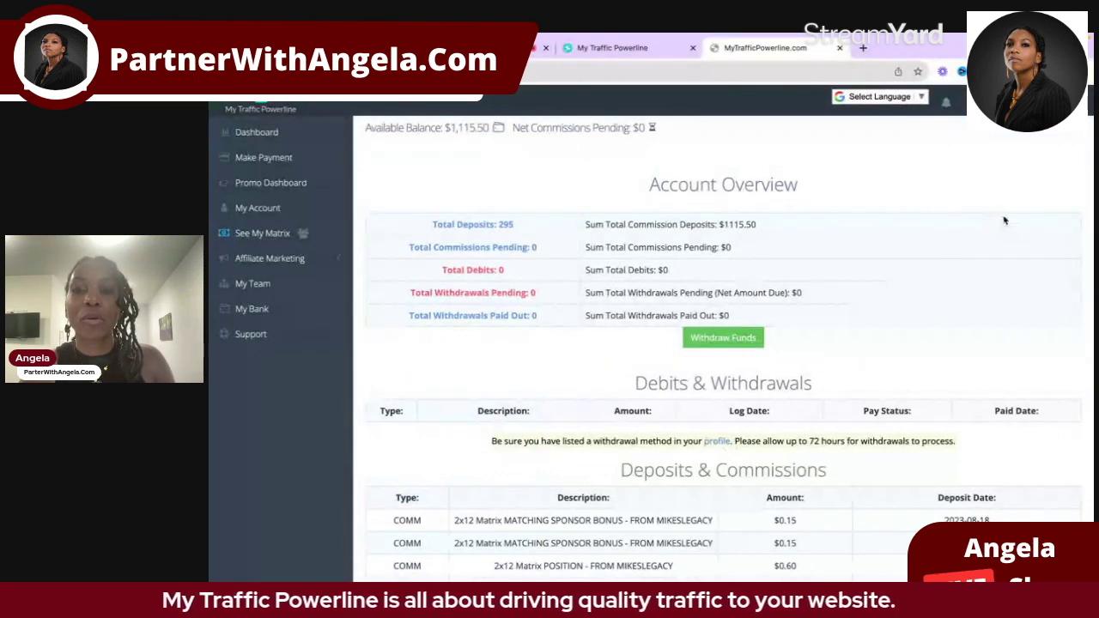
scroll(1004, 221, "up", 1)
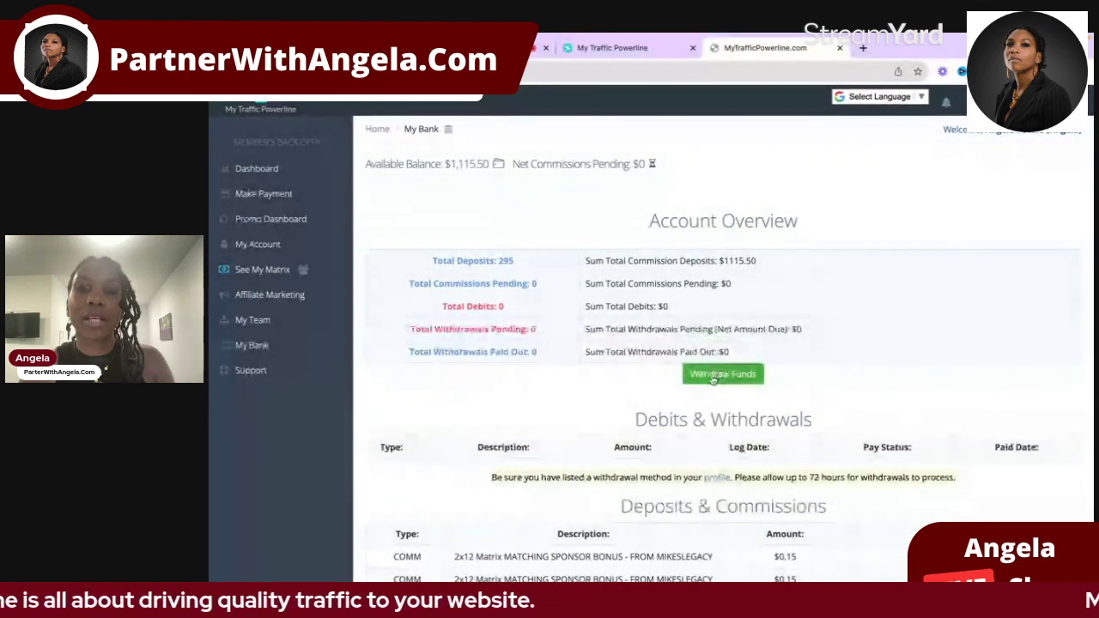
left_click(713, 379)
left_click(777, 234)
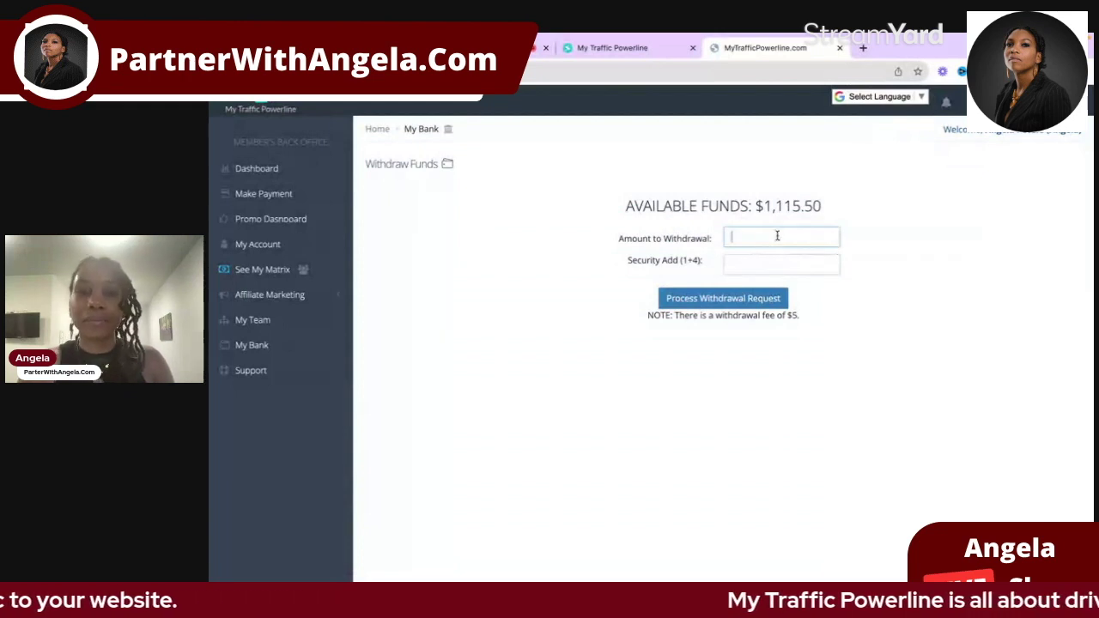
type("1110")
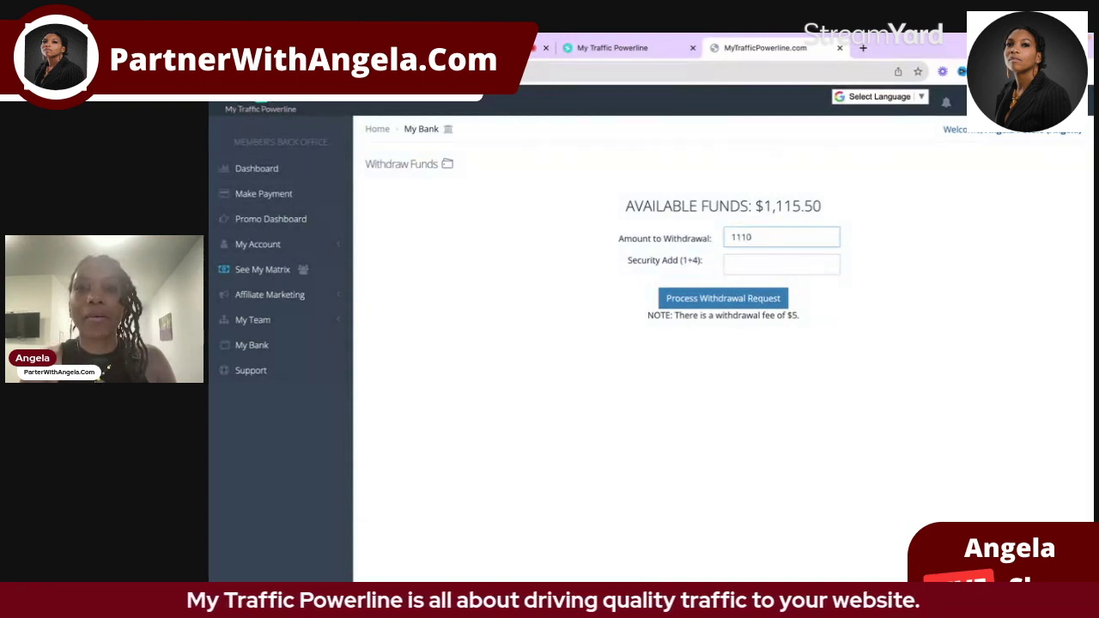
key("Tab")
type("5")
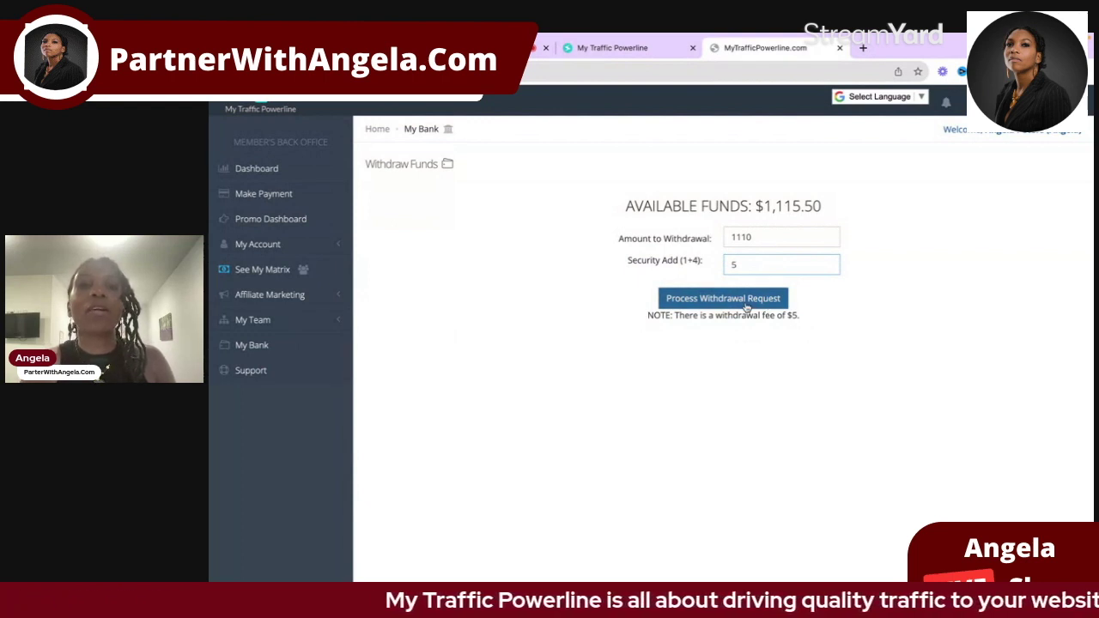
left_click(747, 302)
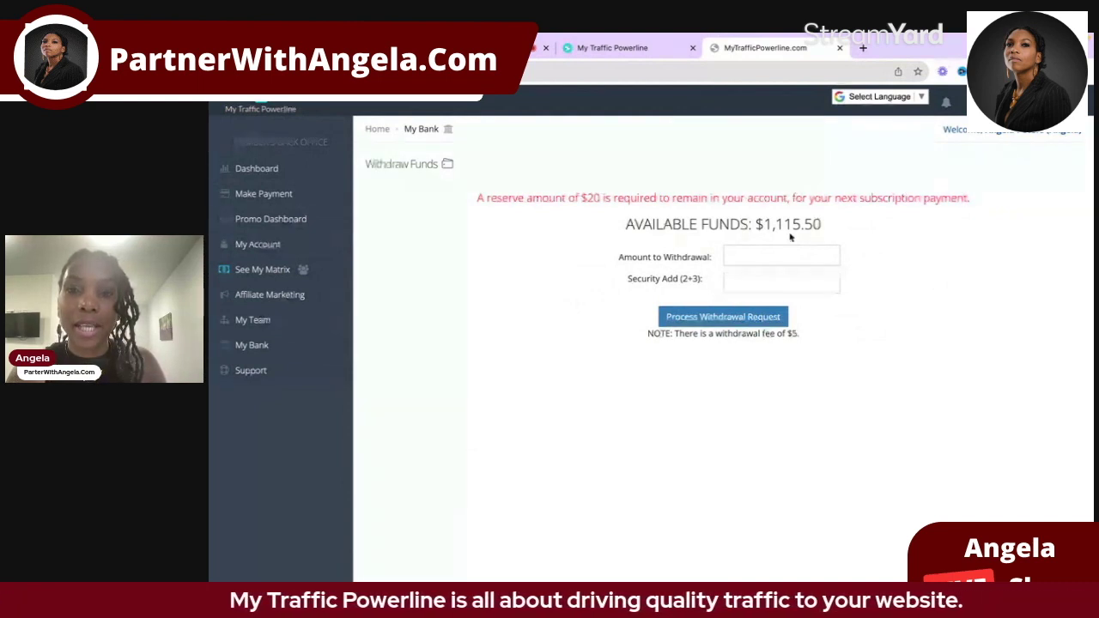
Step: Retry the withdrawal with amount 1900 and security answer 5, getting the balance error
left_click(766, 256)
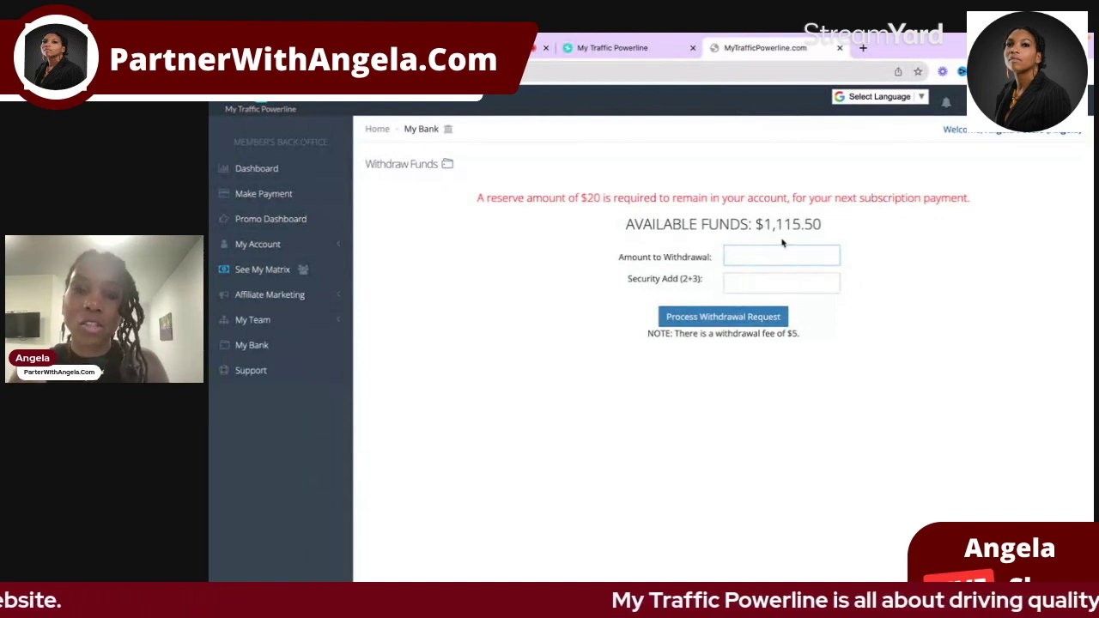
type("1")
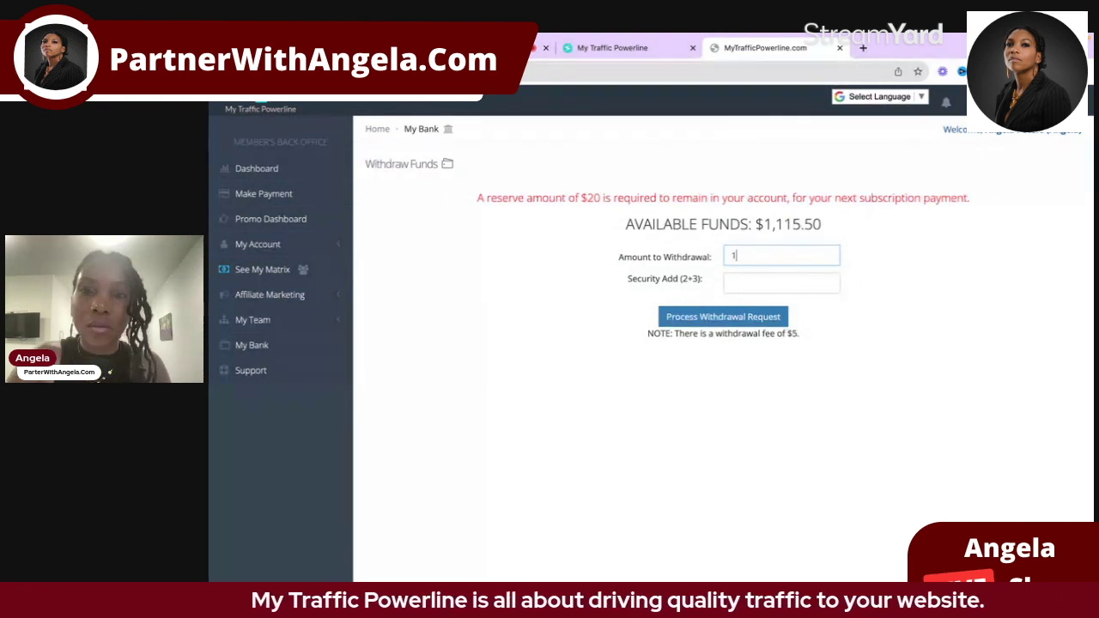
type("9")
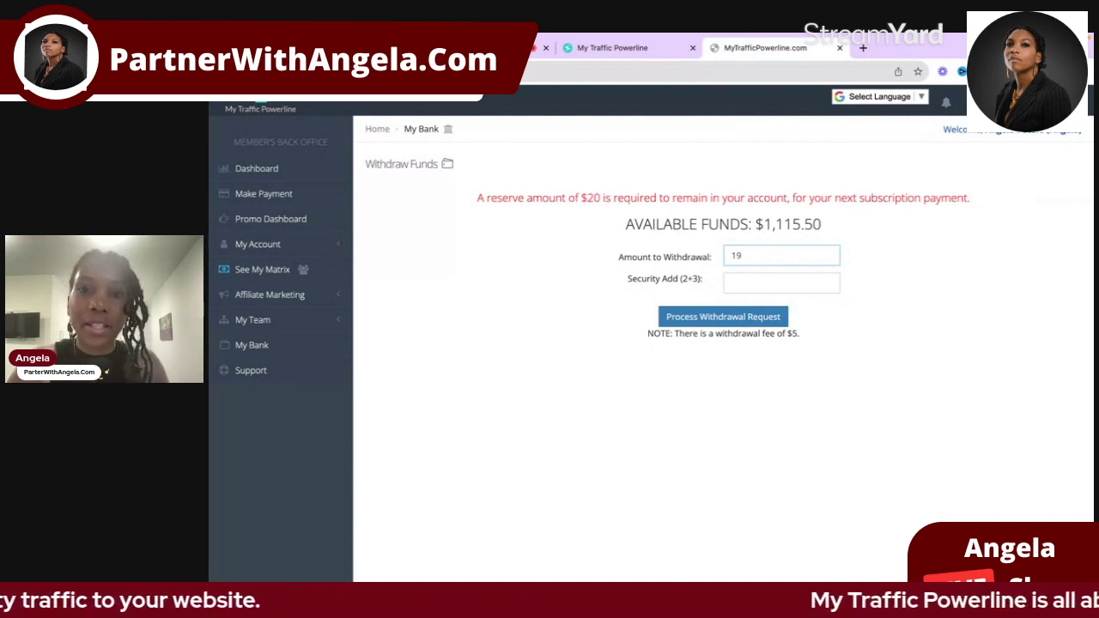
type("00")
key("Tab")
type("5")
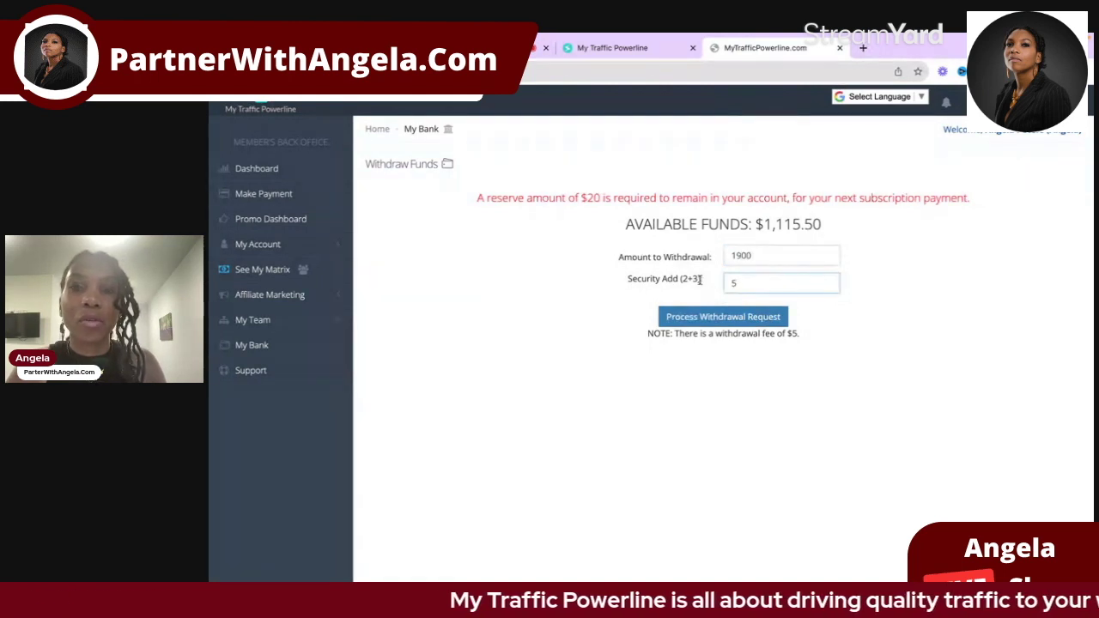
key("Return")
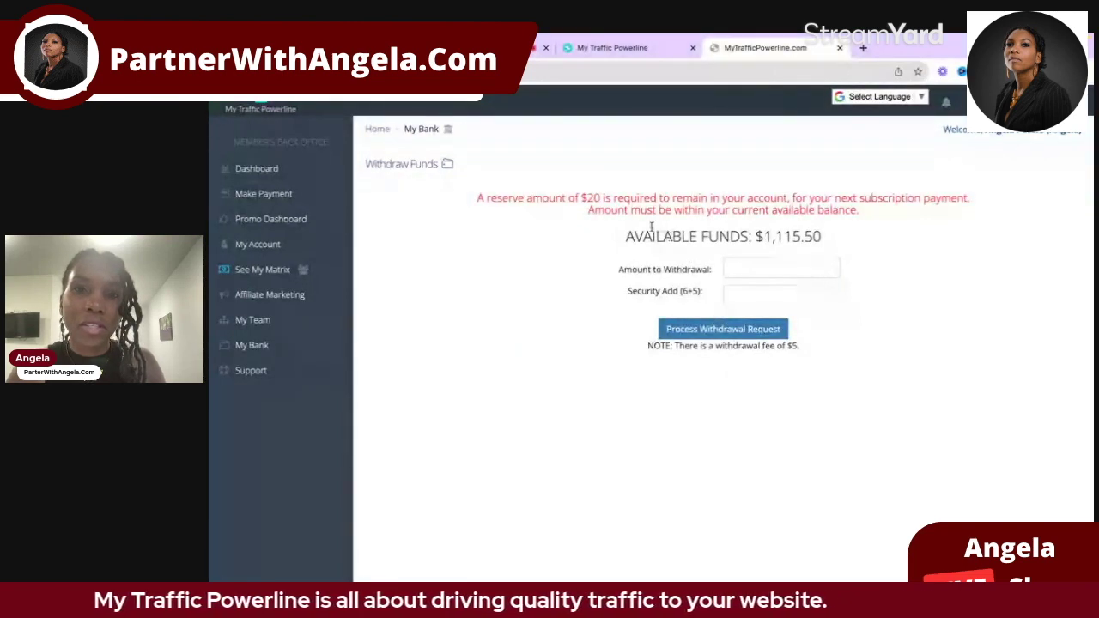
Step: Enter a withdrawal amount of 1000 and submit the request
left_click(750, 269)
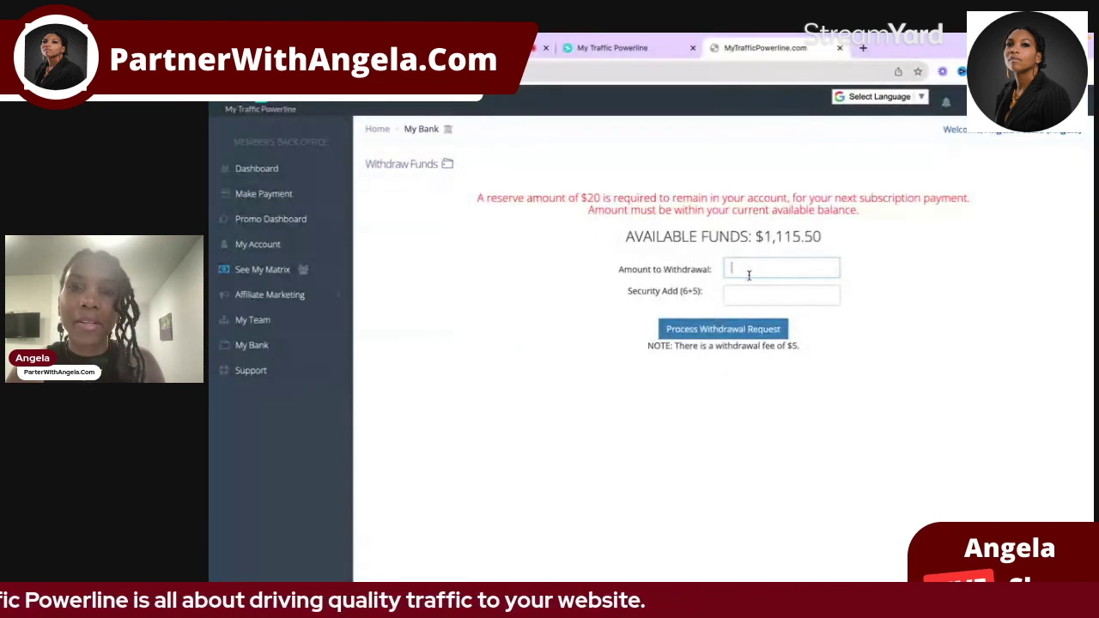
type("1000")
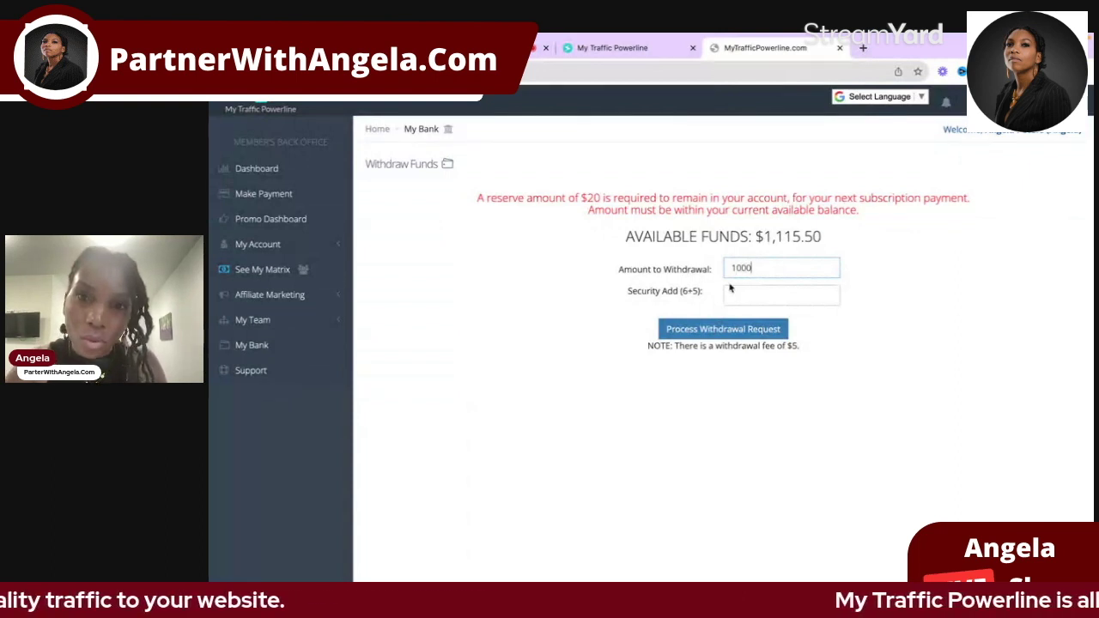
left_click(752, 294)
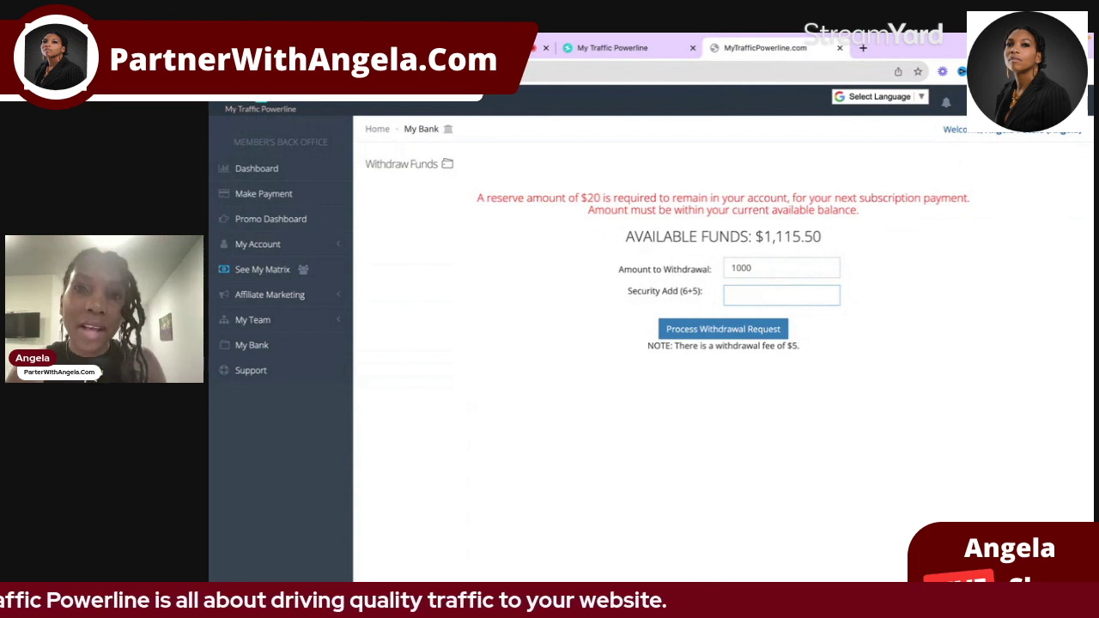
key("Return")
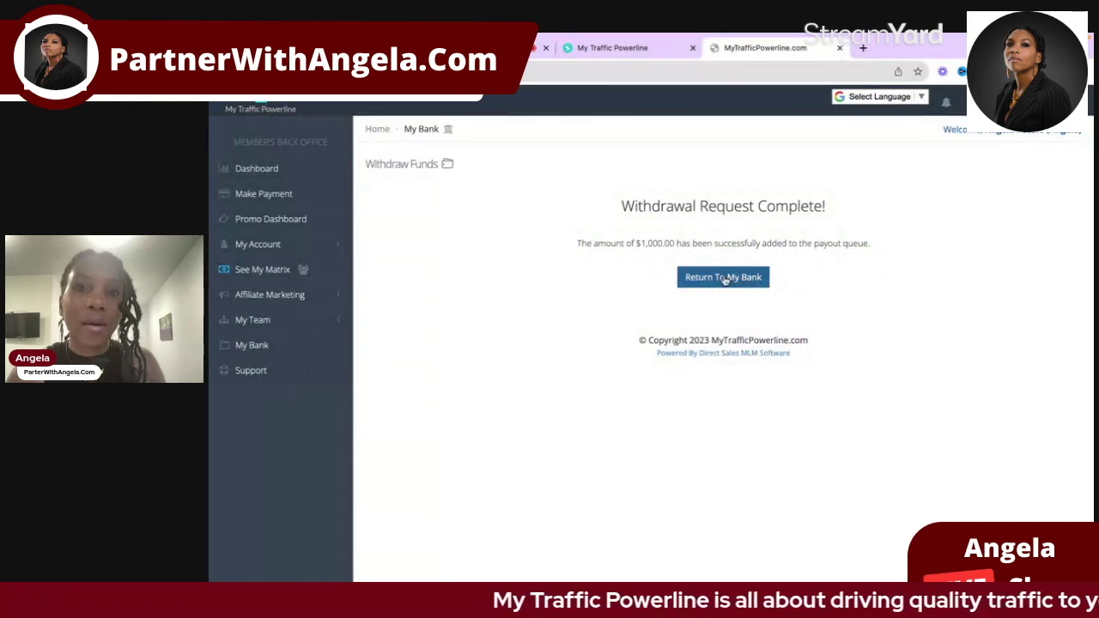
Step: Return from the Withdrawal Request Complete page to My Bank
left_click(724, 278)
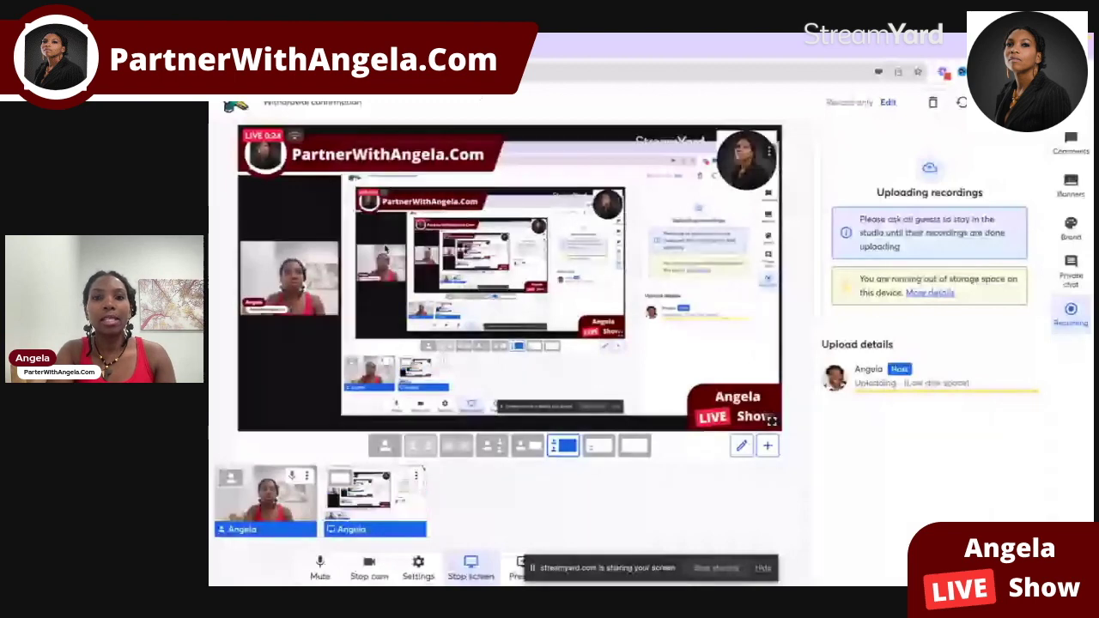
Step: Reload Gmail and read the Coinbase email confirming 0.03833658 BTC received
key("ctrl+Tab")
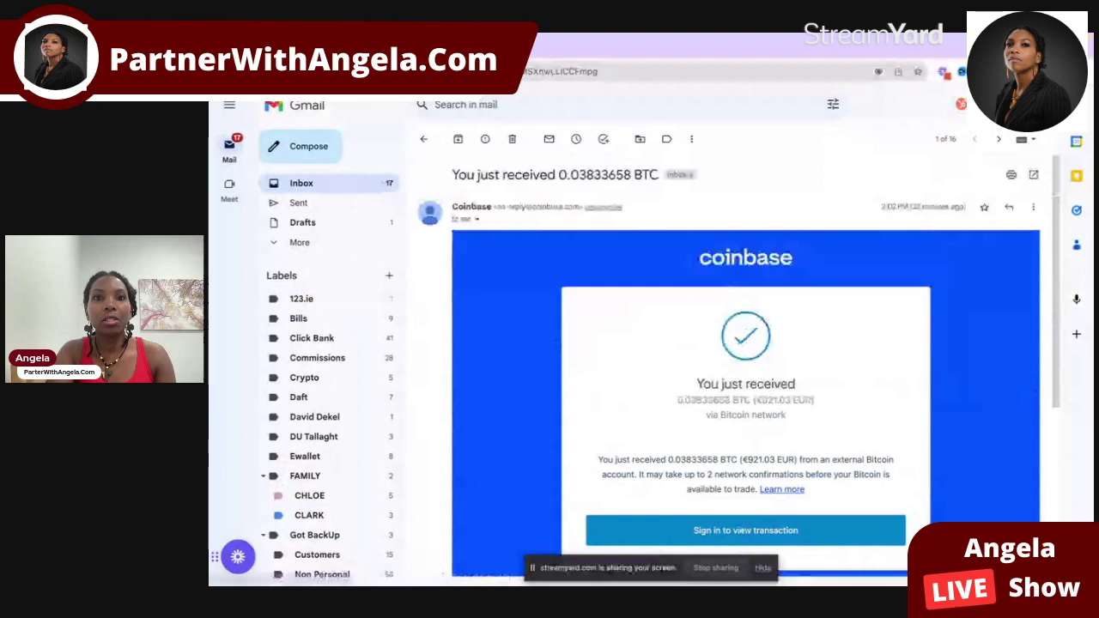
key("F5")
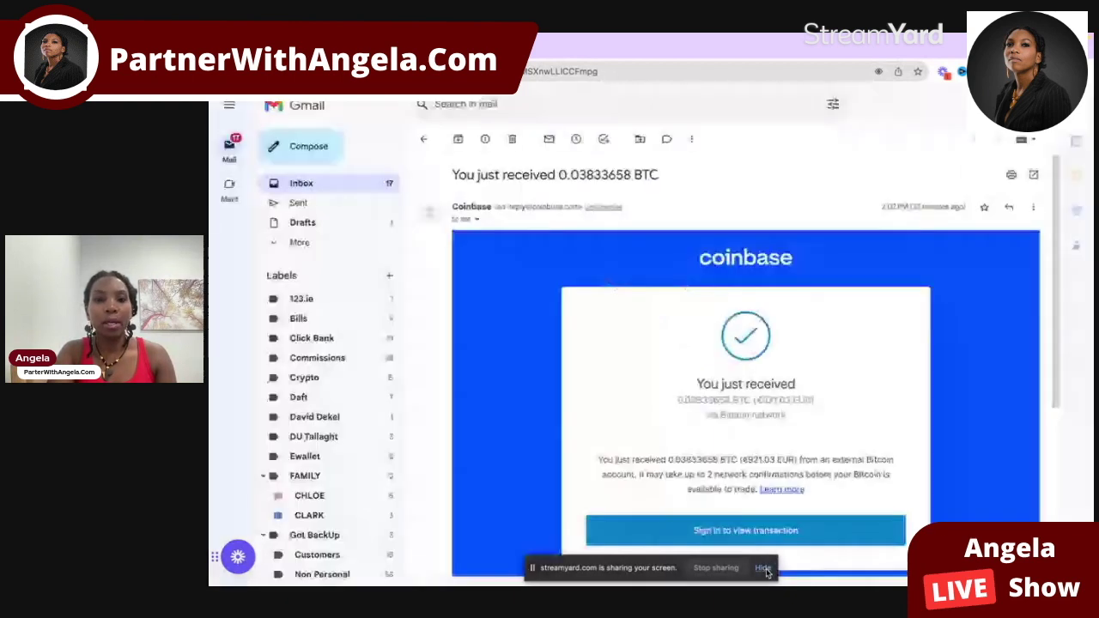
scroll(795, 461, "down", 2)
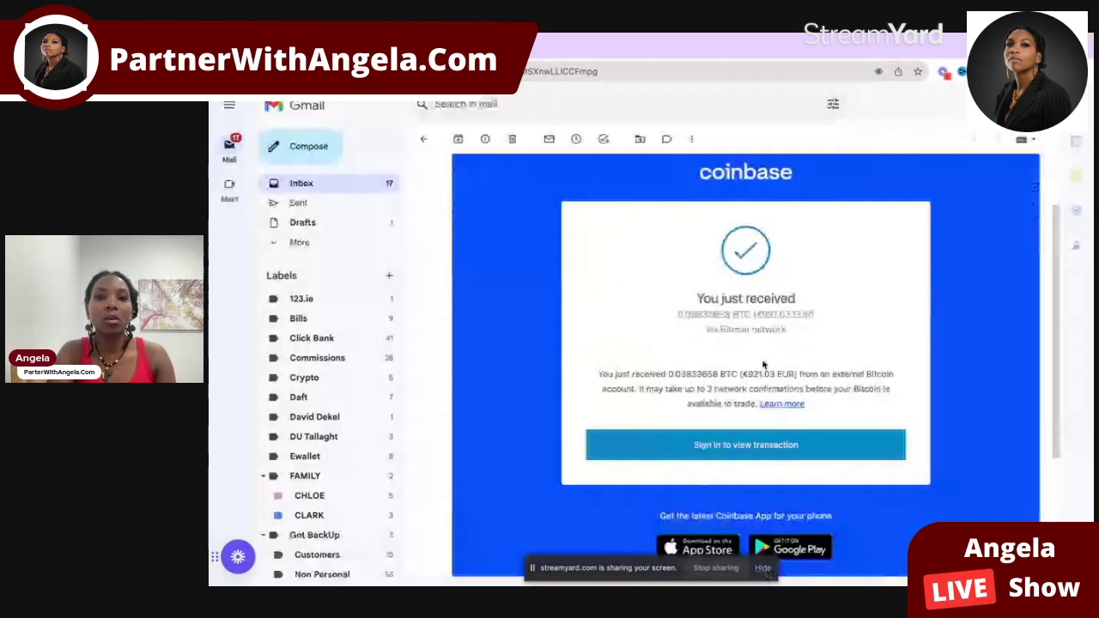
scroll(763, 365, "up", 1)
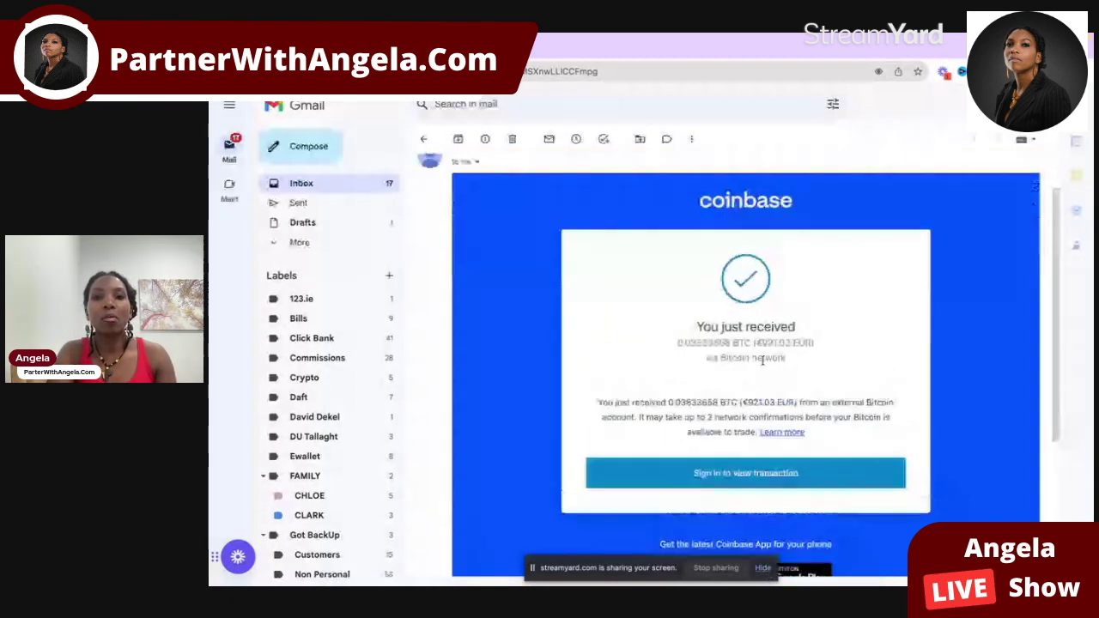
scroll(763, 361, "down", 1)
scroll(763, 361, "down", 1)
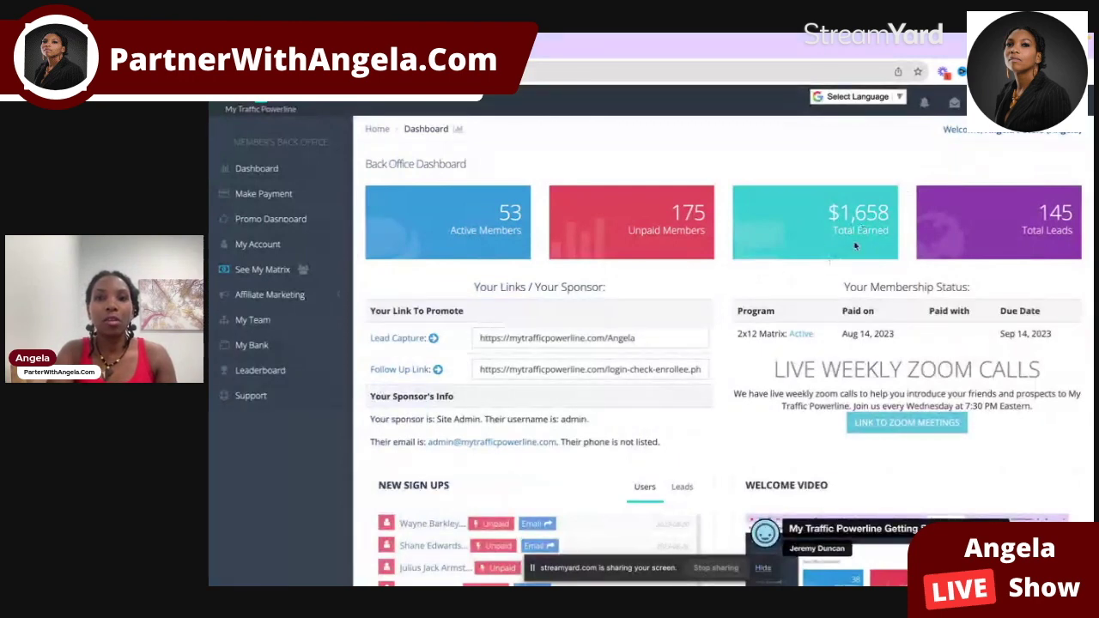
Step: Open My Bank to see the $1,000 payout marked PAID and $652.40 available
left_click(284, 344)
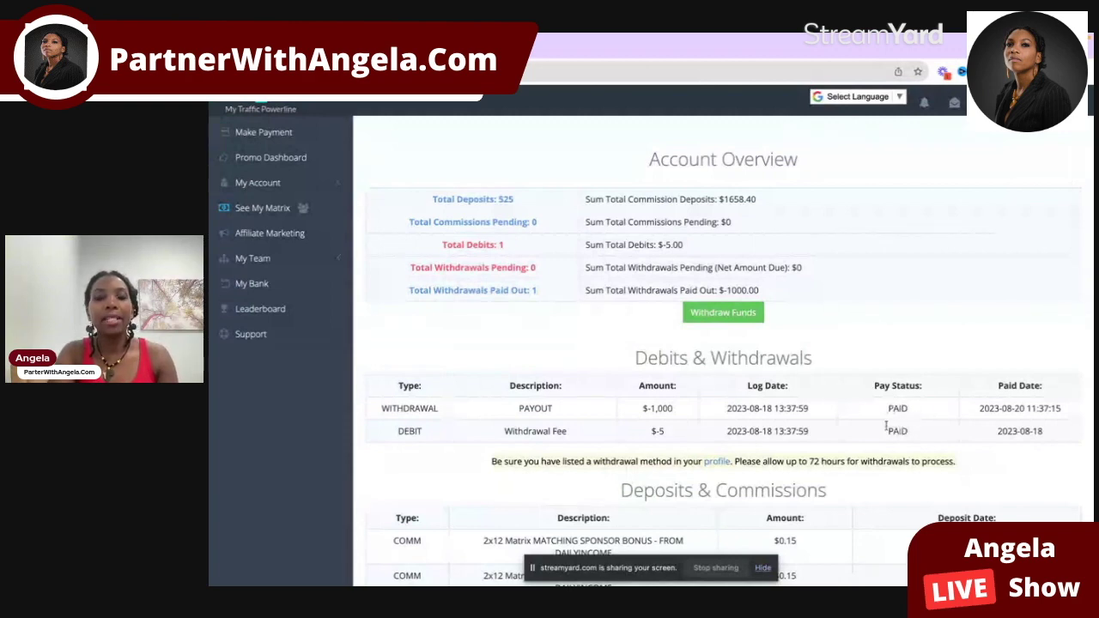
scroll(881, 429, "up", 1)
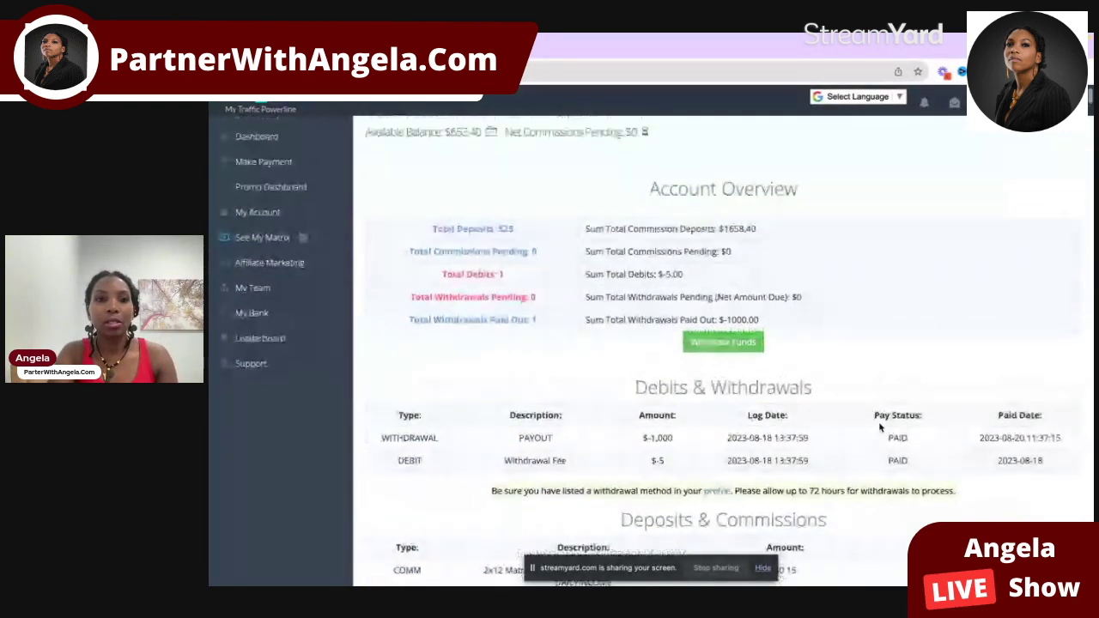